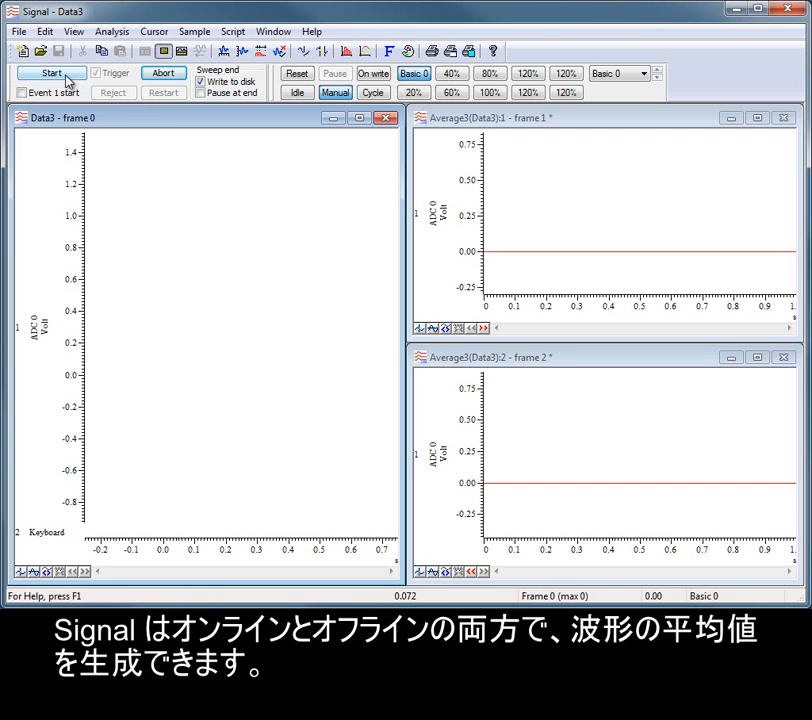
# Step: Record a sampling run into Data3 with the two online averages updating, and finish the sampling
pyautogui.click(62, 73)
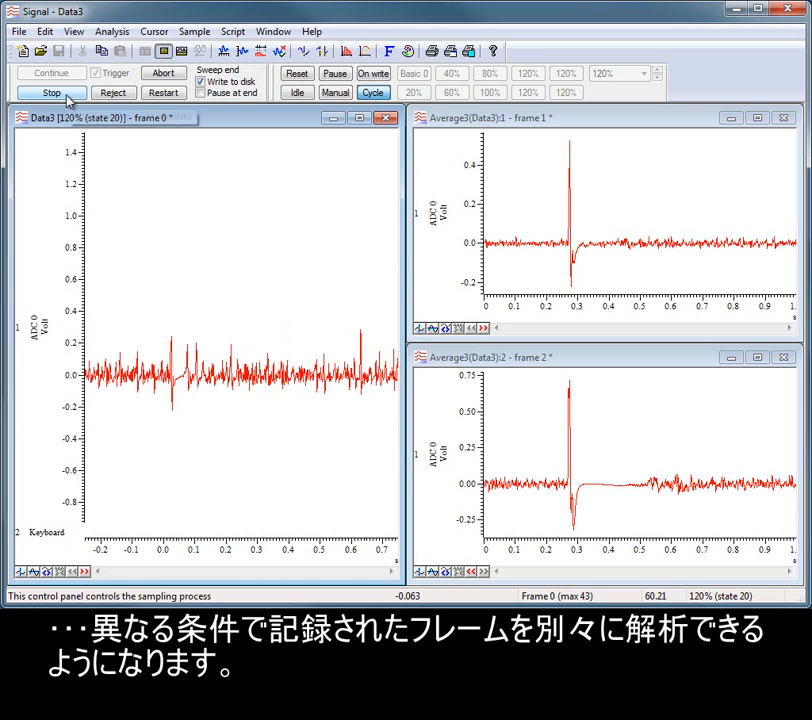
pyautogui.click(66, 94)
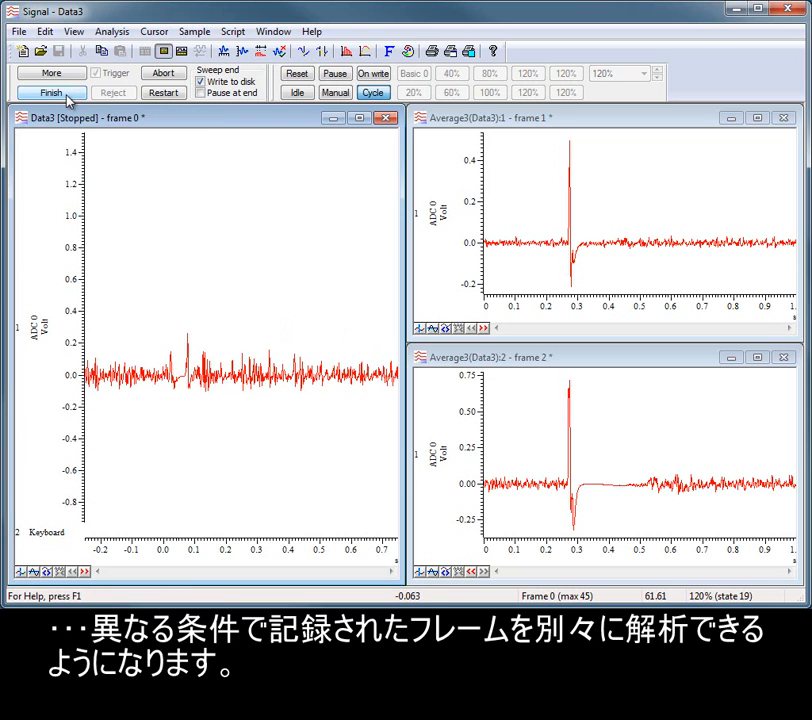
pyautogui.click(70, 93)
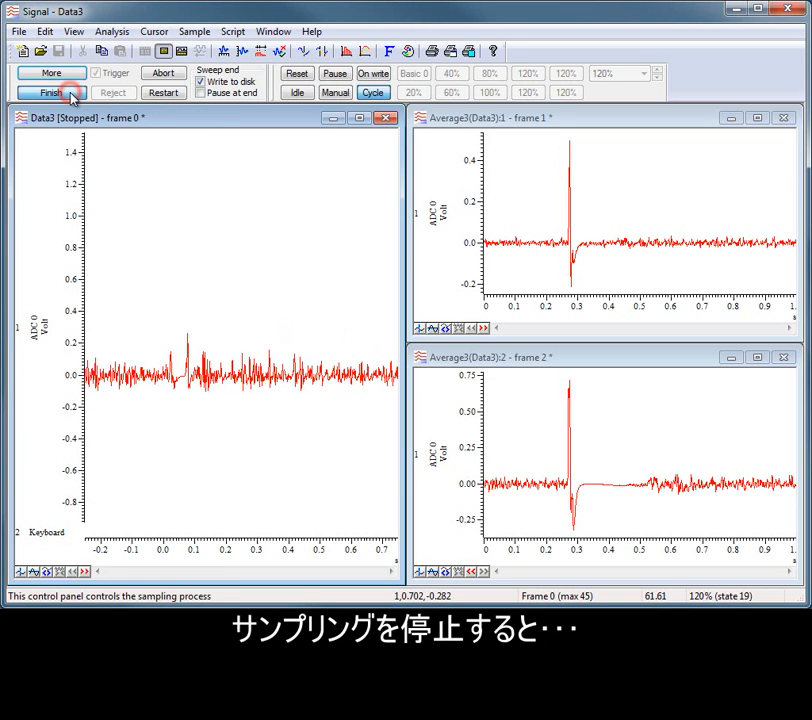
# Step: Close the Data3 window and both Average3 memory views, discarding all changes
pyautogui.click(389, 120)
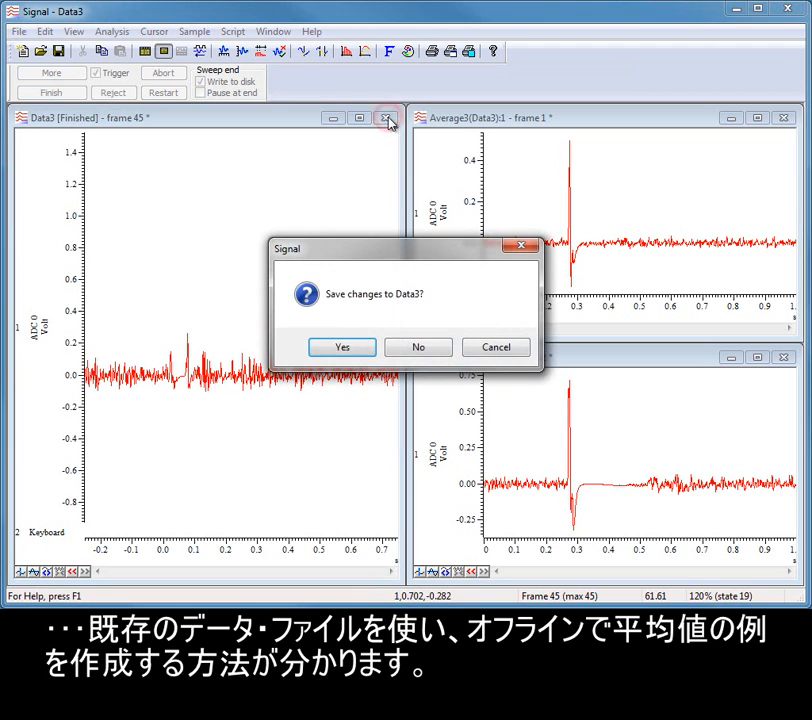
pyautogui.click(418, 350)
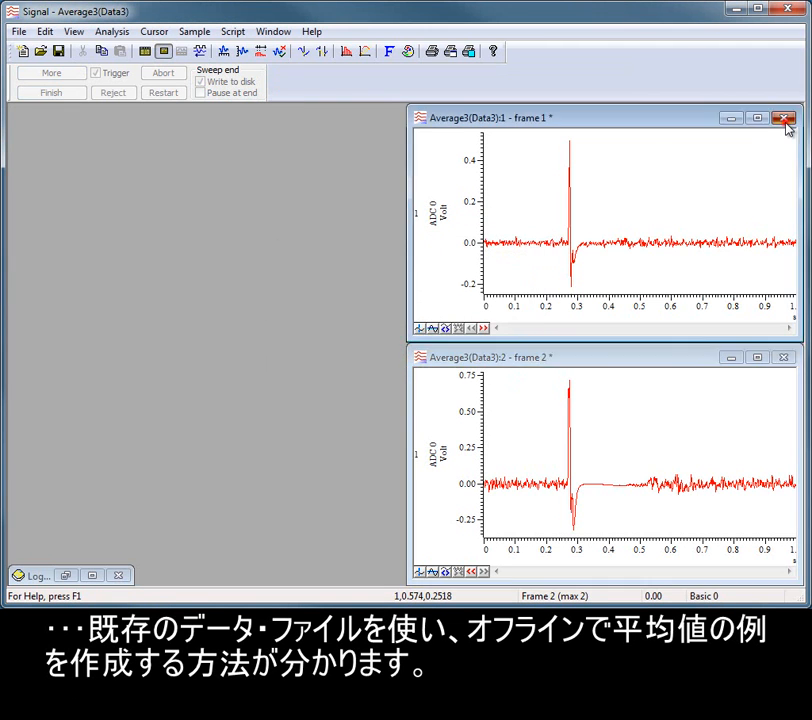
pyautogui.click(785, 118)
pyautogui.click(786, 357)
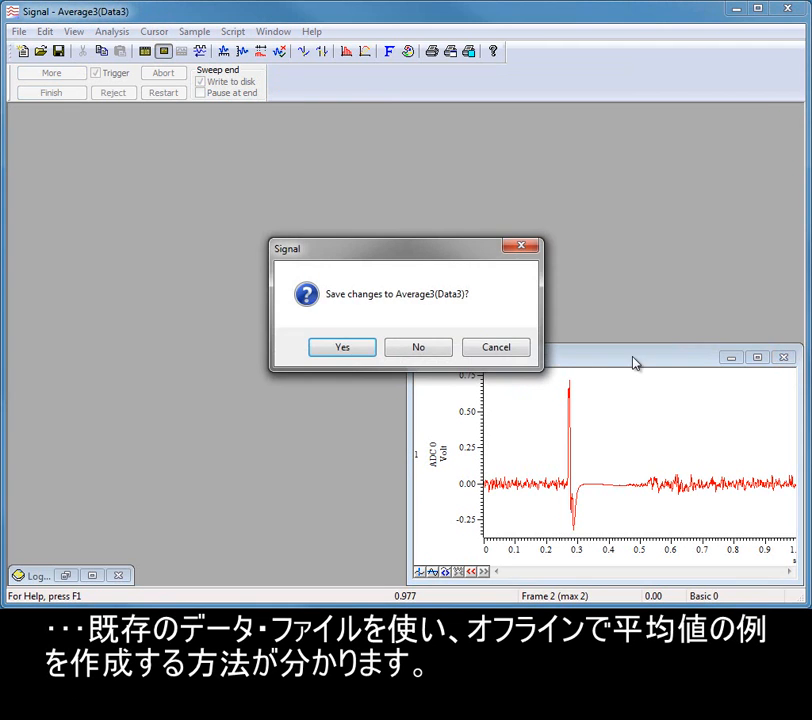
pyautogui.click(409, 350)
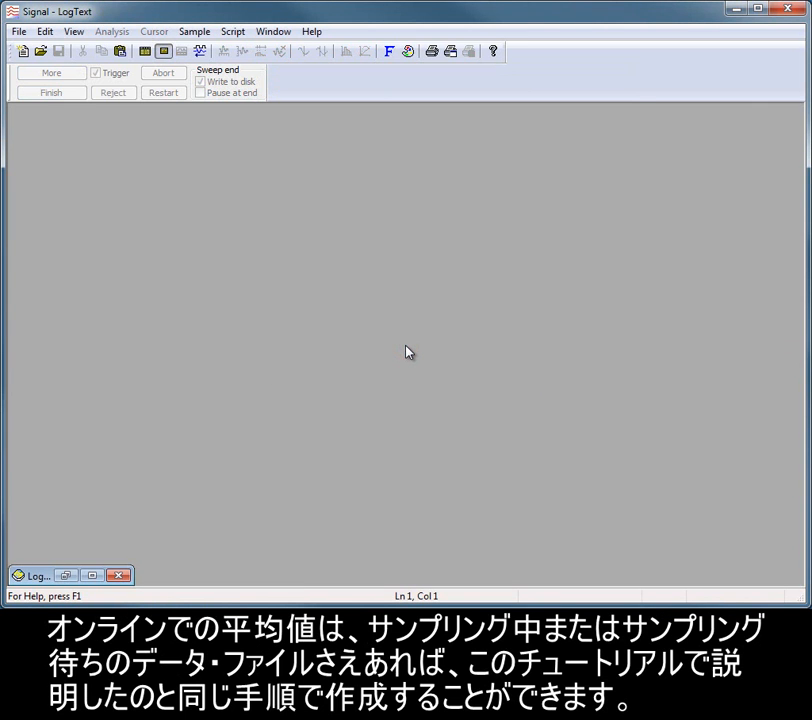
# Step: Open the recent file Louki L Hem all.cfs and start a new Waveform Average memory view for it
pyautogui.click(18, 31)
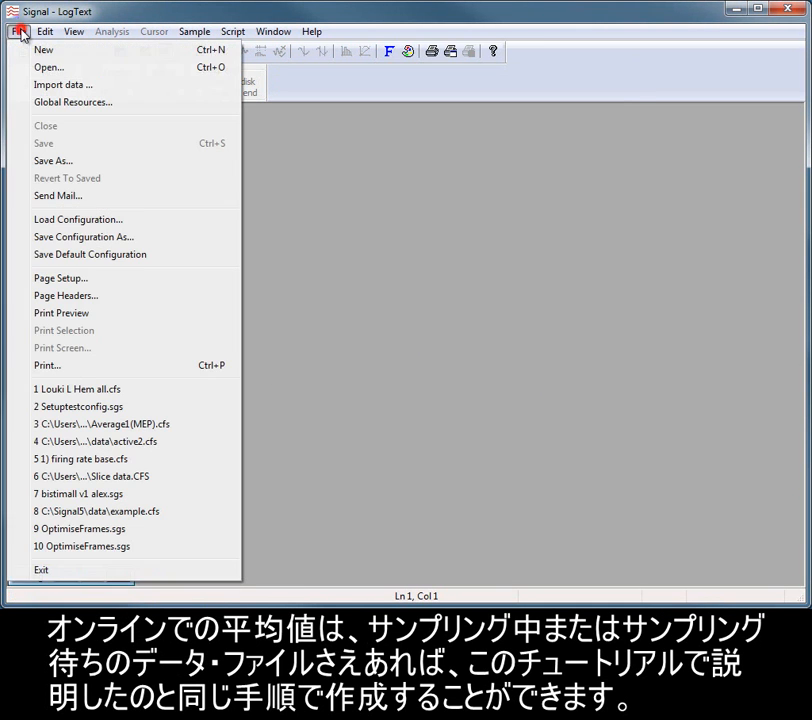
pyautogui.click(95, 389)
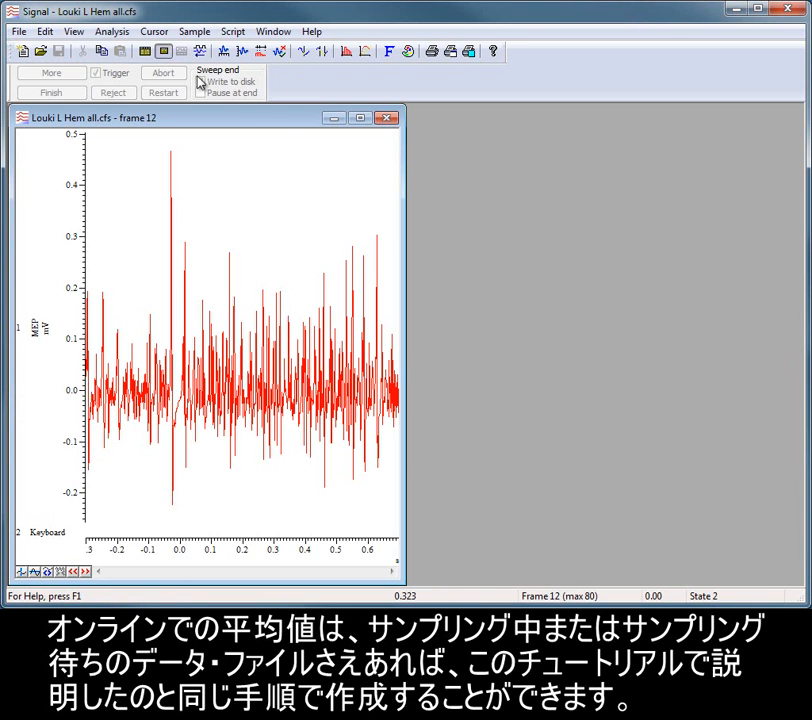
pyautogui.click(118, 33)
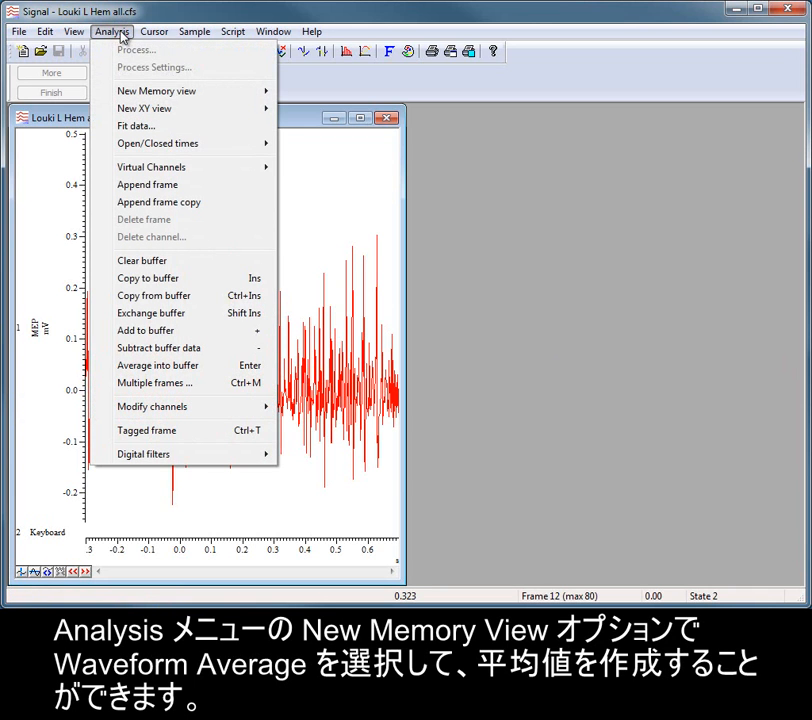
pyautogui.moveTo(236, 92)
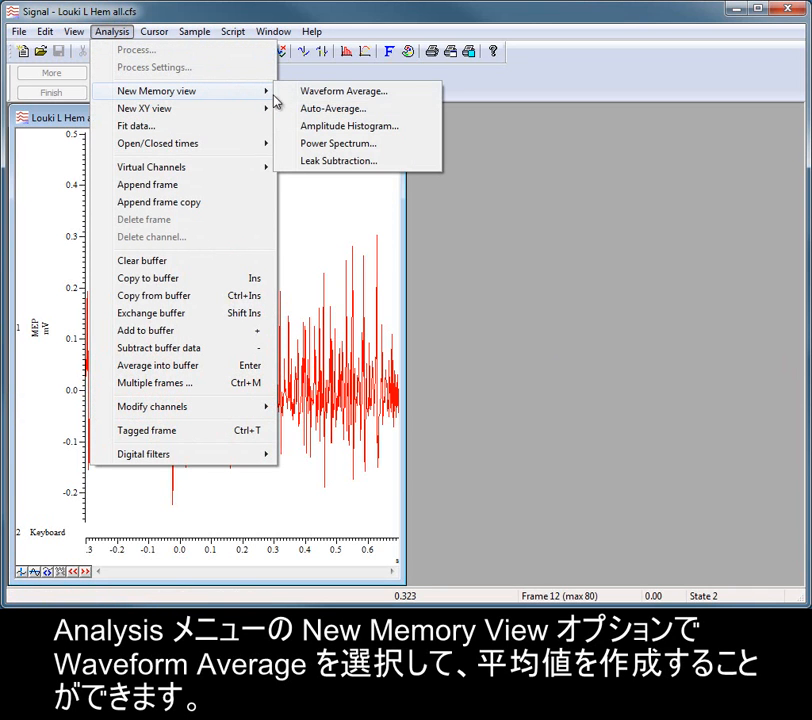
pyautogui.click(397, 94)
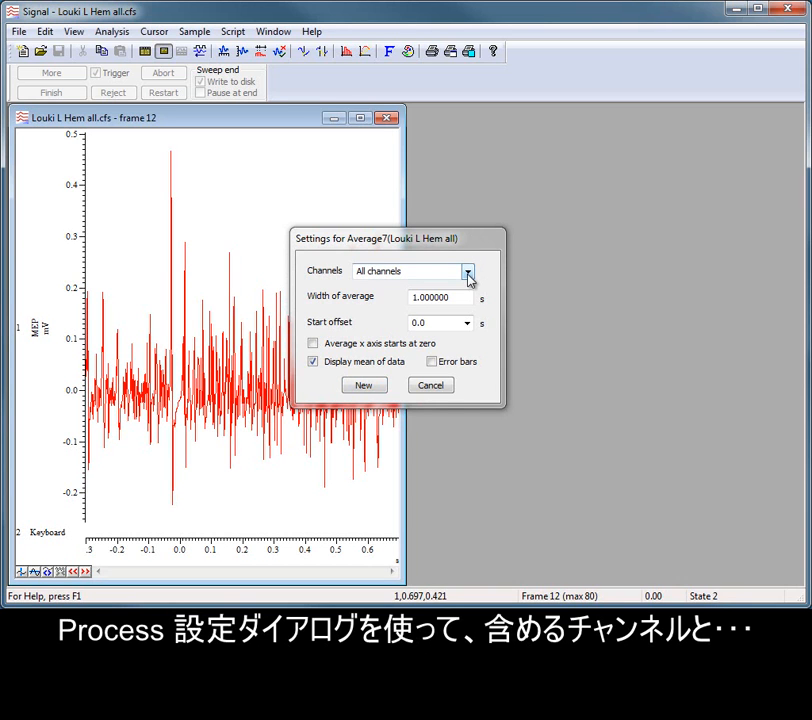
# Step: Create the average memory view with all channels, a width of 1 s and a start offset of 0.0 s
pyautogui.click(468, 271)
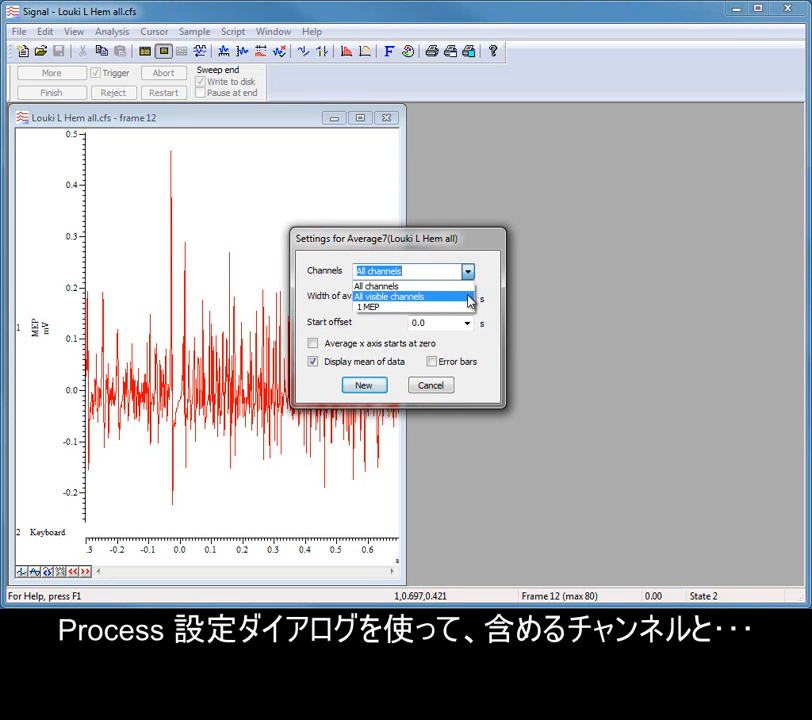
pyautogui.click(488, 302)
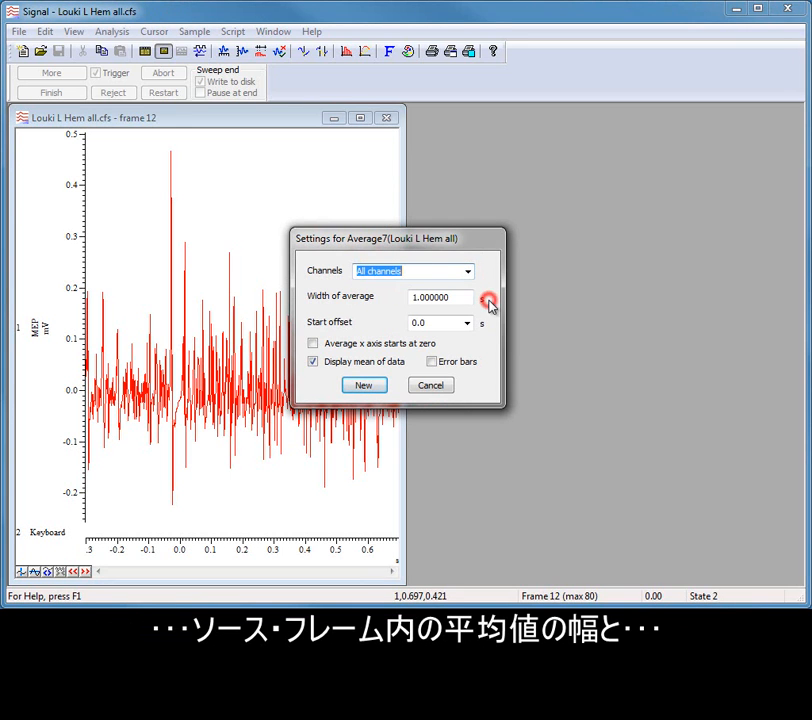
pyautogui.click(464, 297)
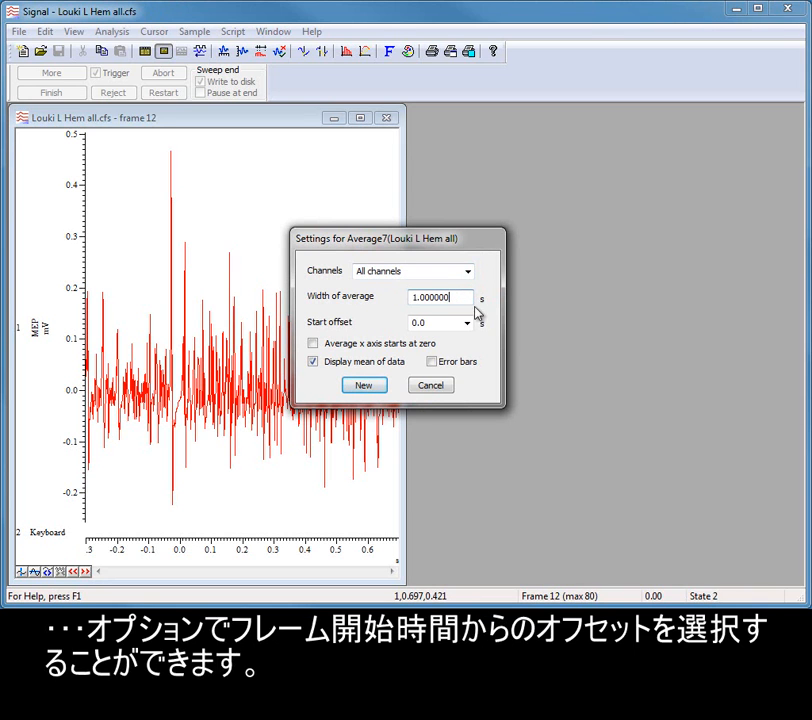
pyautogui.click(450, 322)
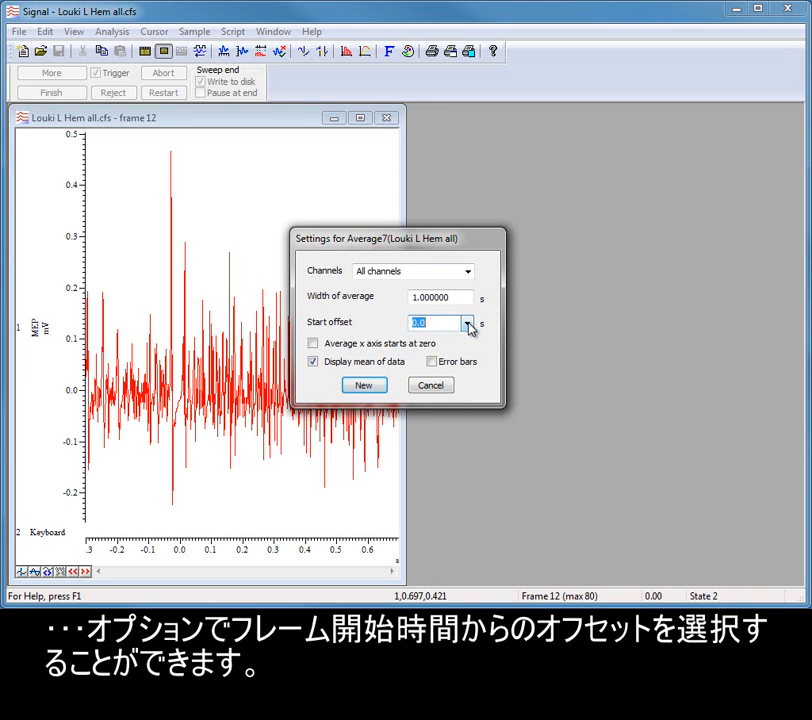
pyautogui.click(467, 323)
pyautogui.click(450, 322)
pyautogui.click(450, 321)
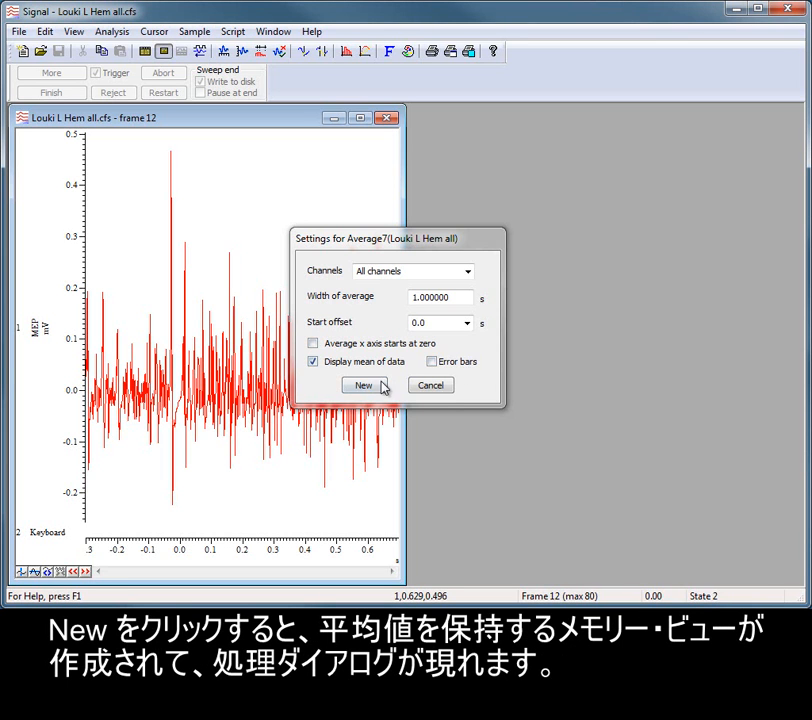
pyautogui.click(365, 389)
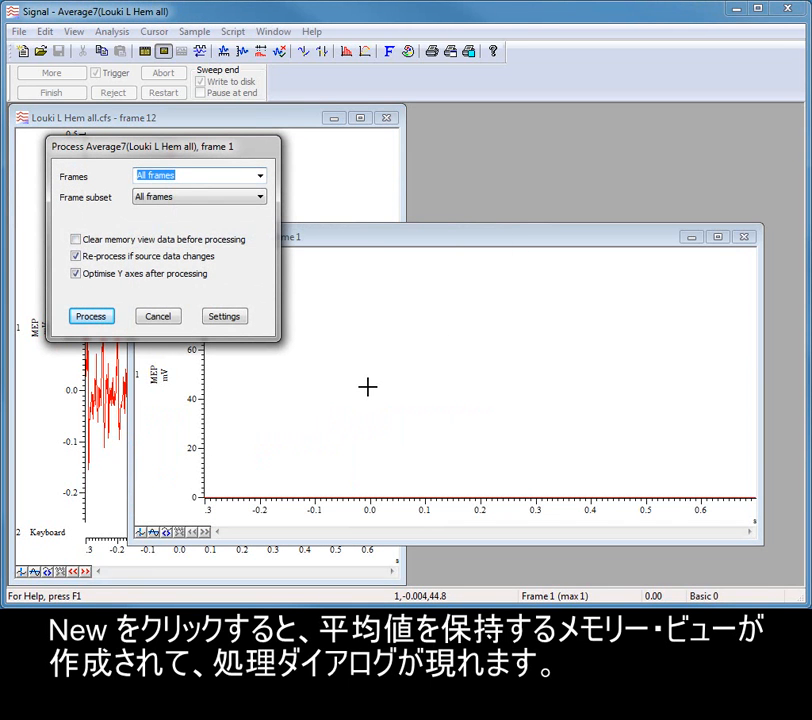
# Step: Try the frame lists 1..10 and 1,3,5,10..20 as the frames to average
pyautogui.click(260, 176)
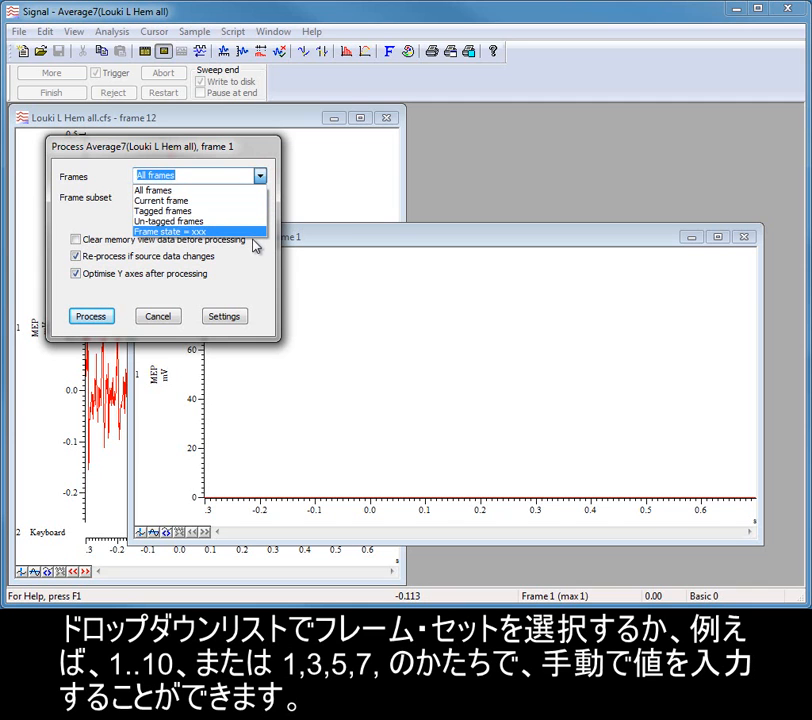
pyautogui.click(201, 175)
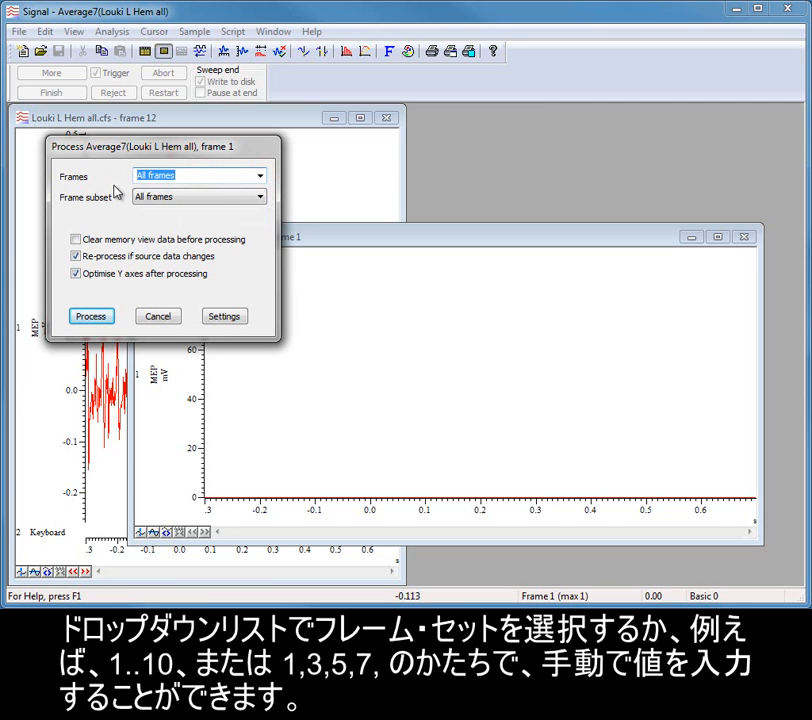
pyautogui.write('1..10')
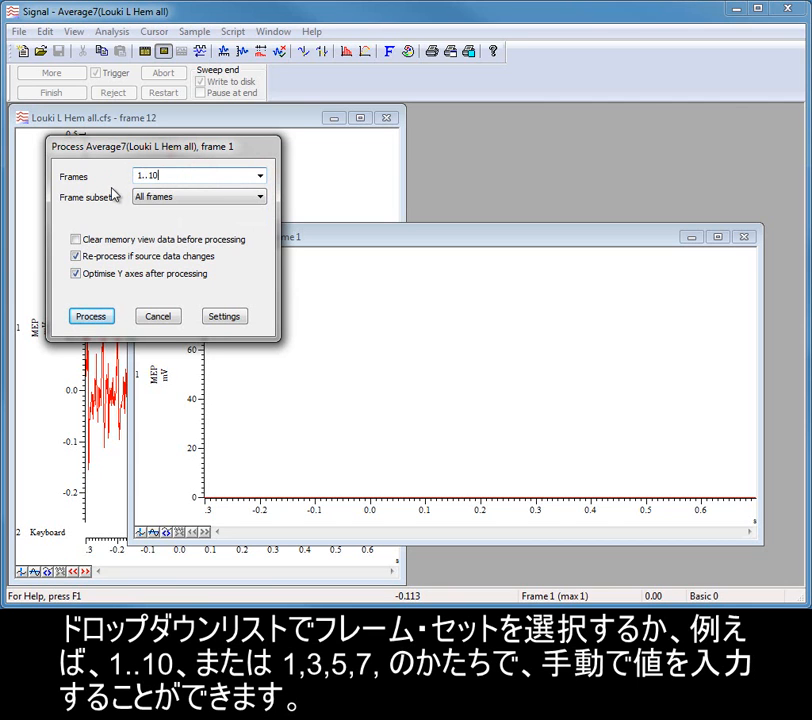
pyautogui.doubleClick(180, 171)
pyautogui.write('1,3,5,10..20')
pyautogui.click(117, 178)
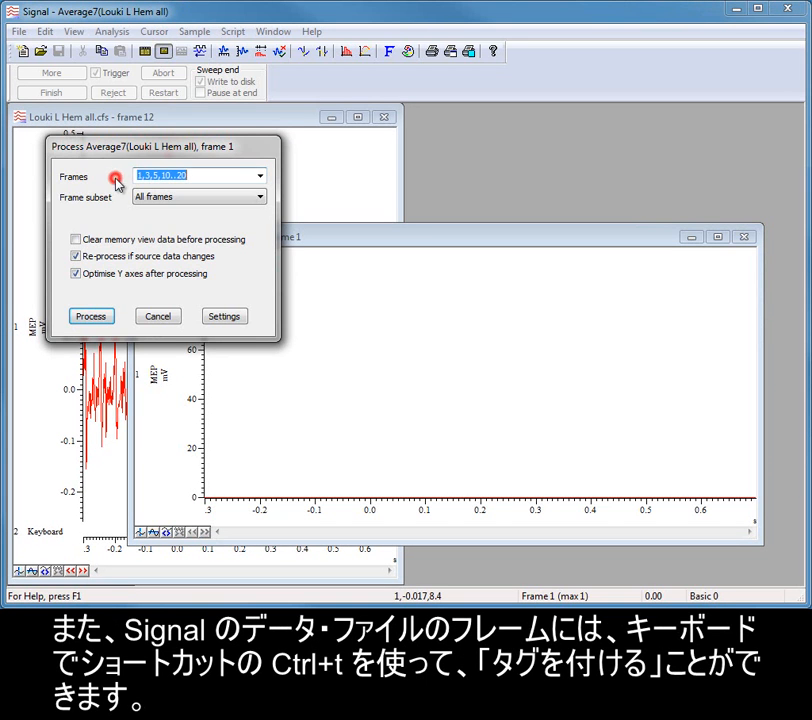
# Step: Uncover the source data plot, tag frame 12, and tag frame 14 and remove that tag again
pyautogui.moveTo(120, 146); pyautogui.dragTo(557, 168)
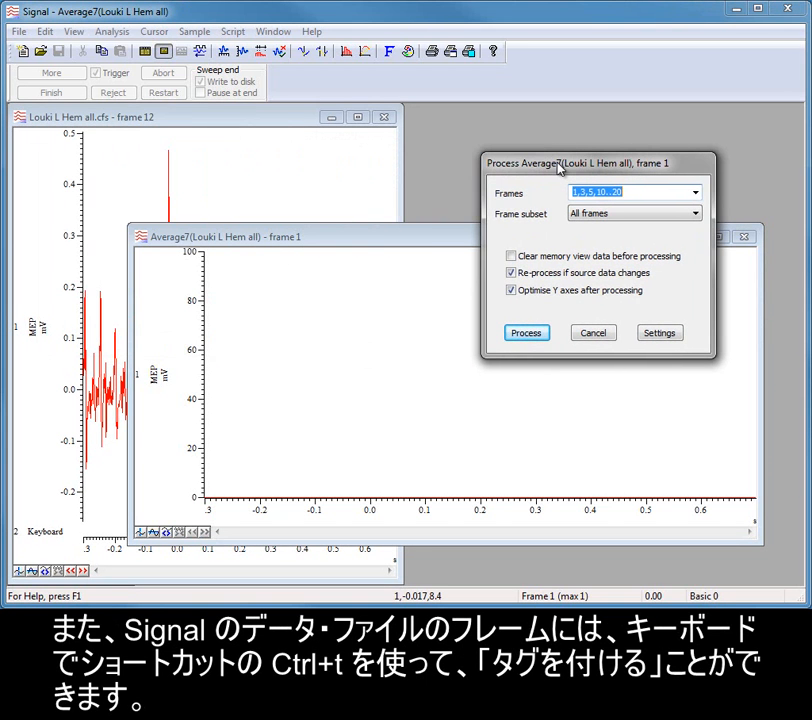
pyautogui.click(248, 125)
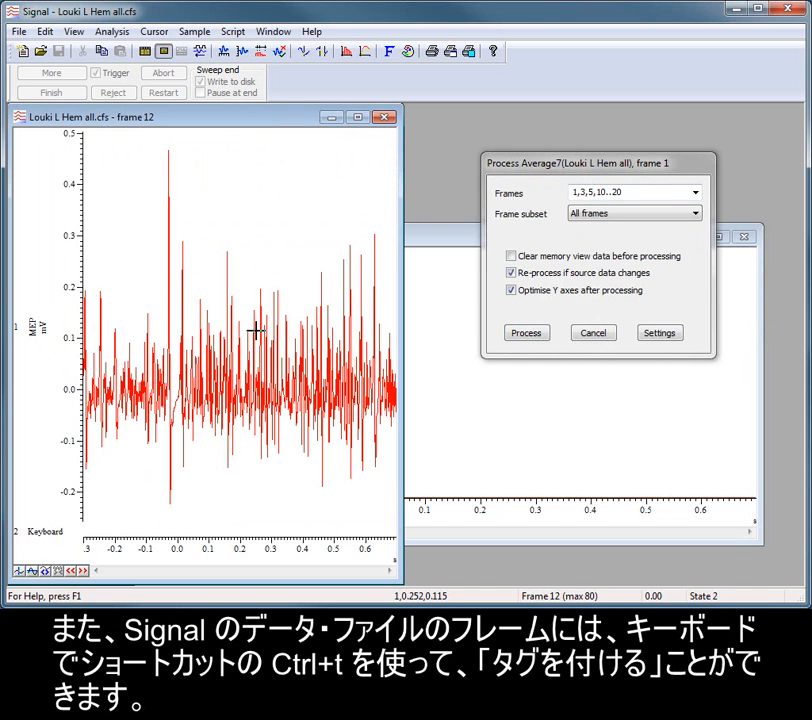
pyautogui.hotkey('ctrl', 't')
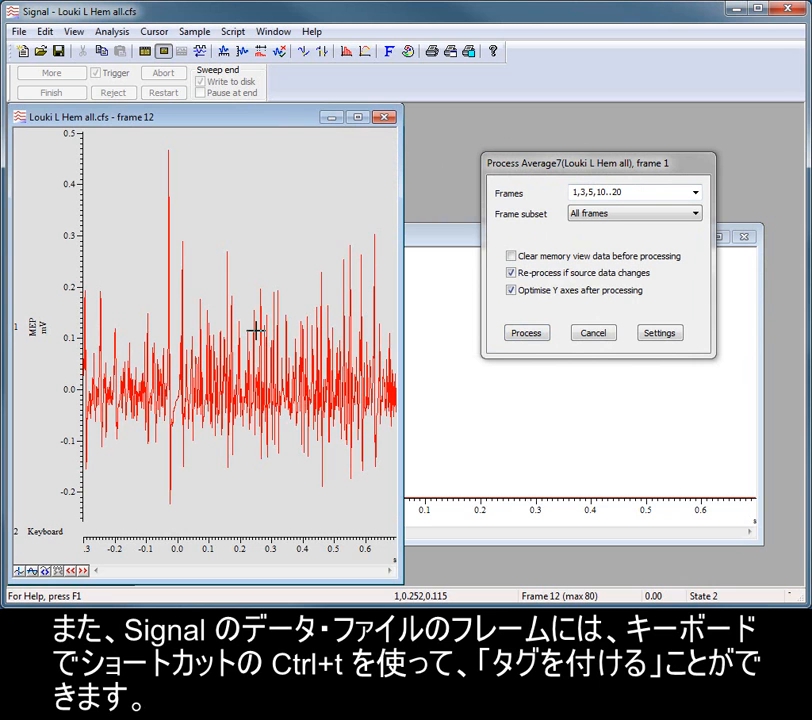
pyautogui.press('pagedown')
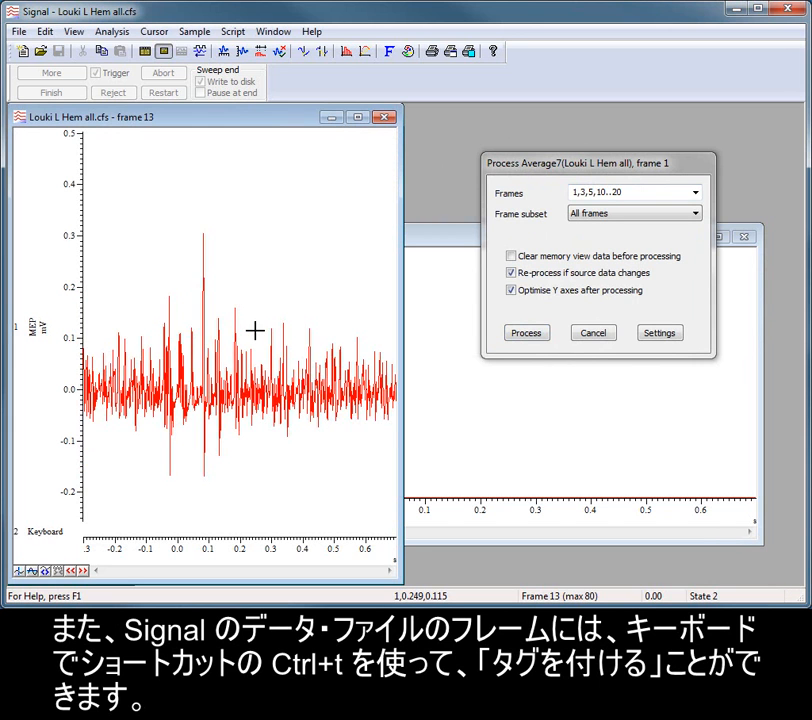
pyautogui.press('pagedown')
pyautogui.hotkey('ctrl', 't')
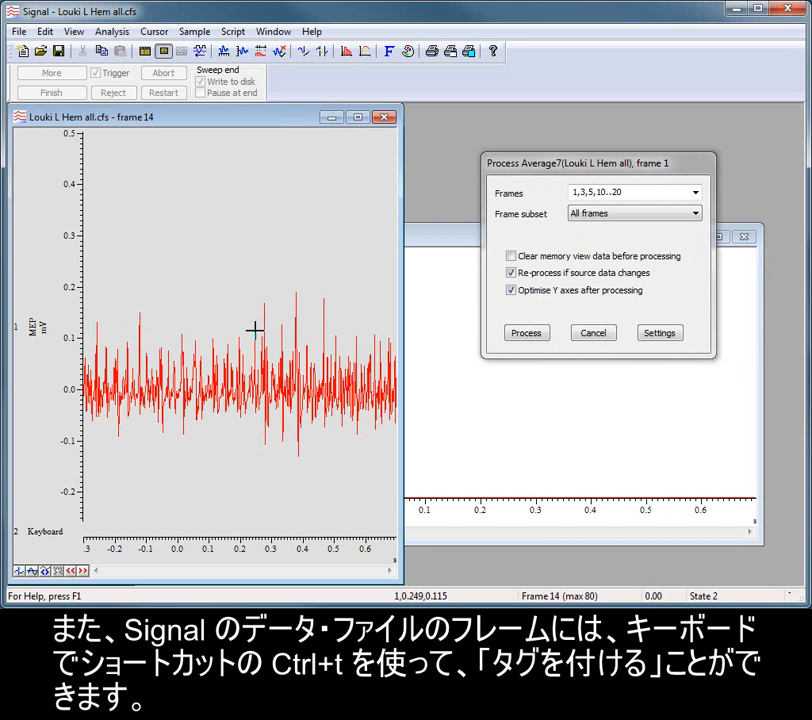
pyautogui.hotkey('ctrl', 't')
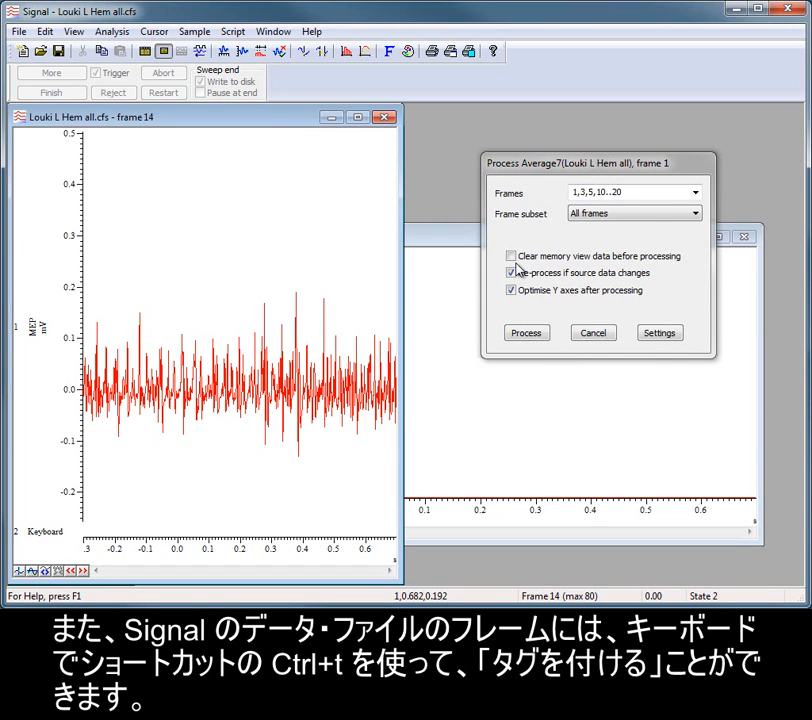
# Step: Limit the average to Un-tagged frames with the subset Frame state = xxx and selected frame state 1
pyautogui.click(697, 193)
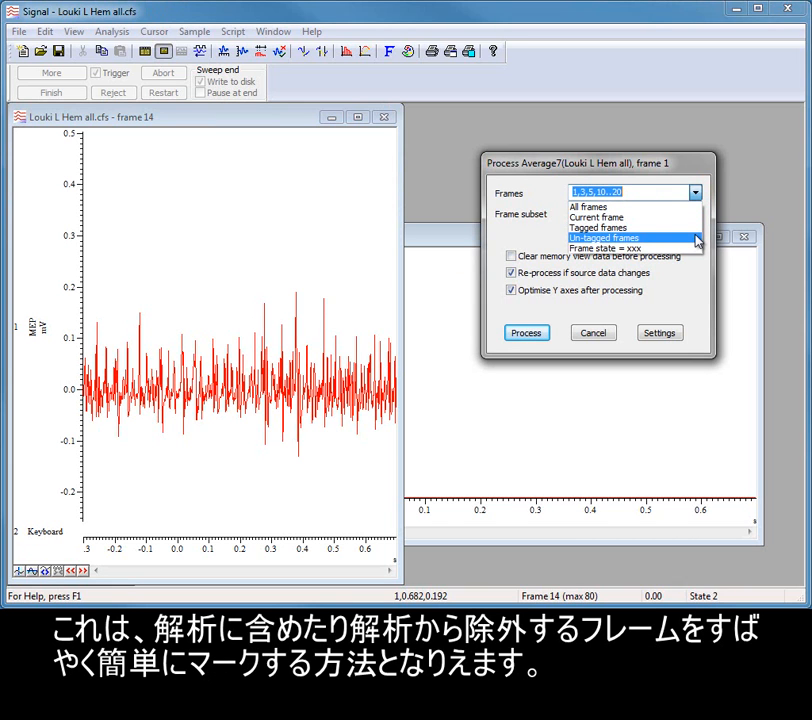
pyautogui.click(701, 271)
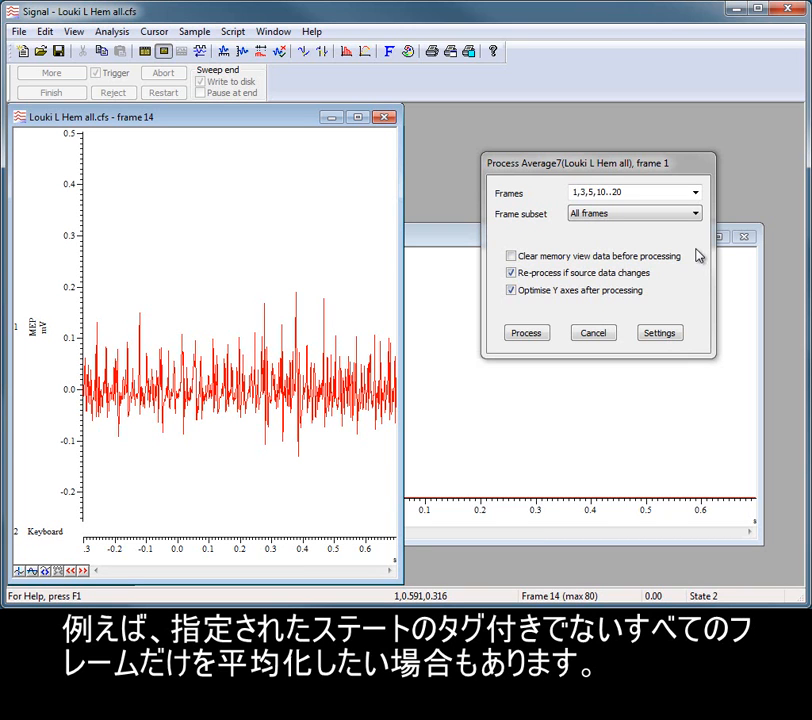
pyautogui.click(696, 192)
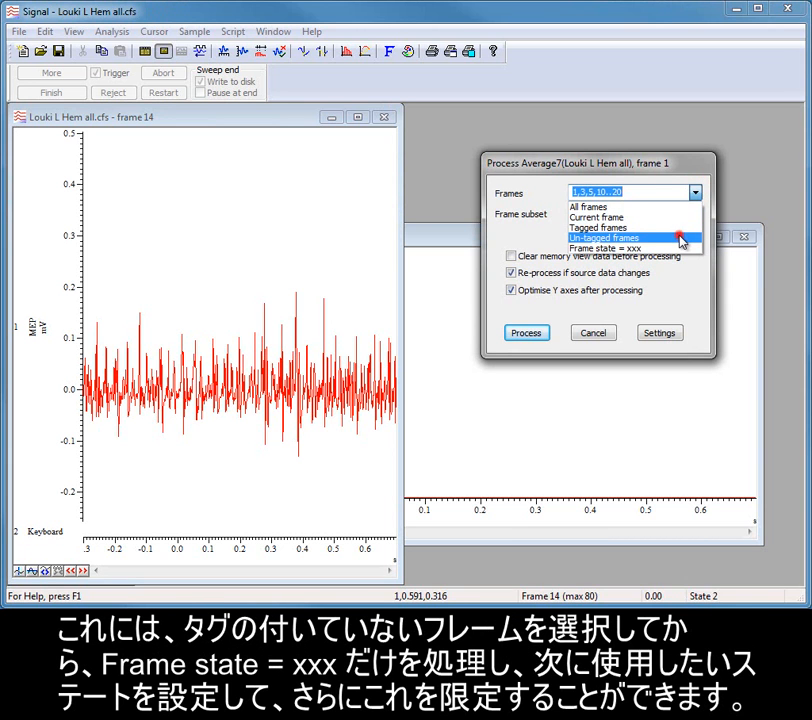
pyautogui.click(681, 239)
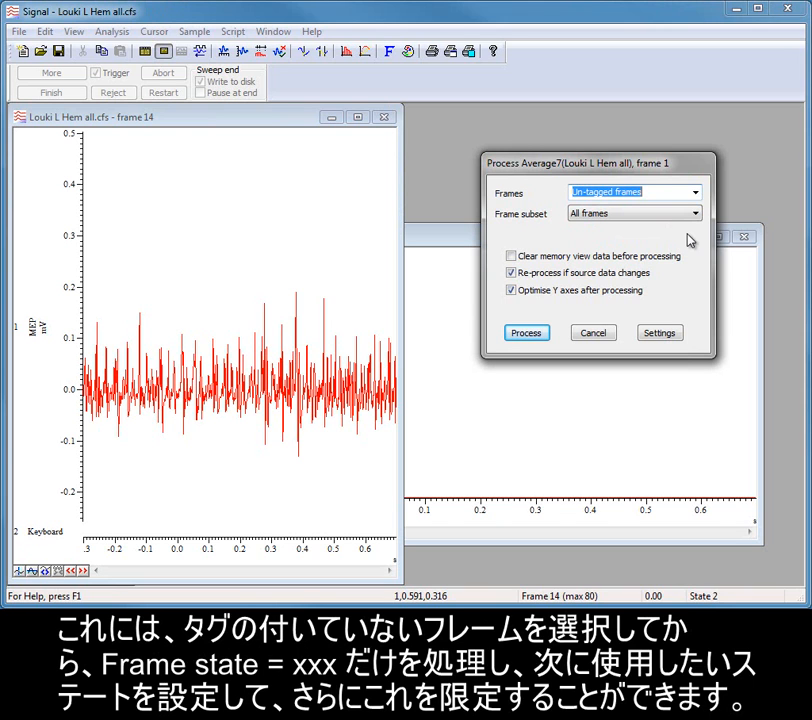
pyautogui.click(694, 214)
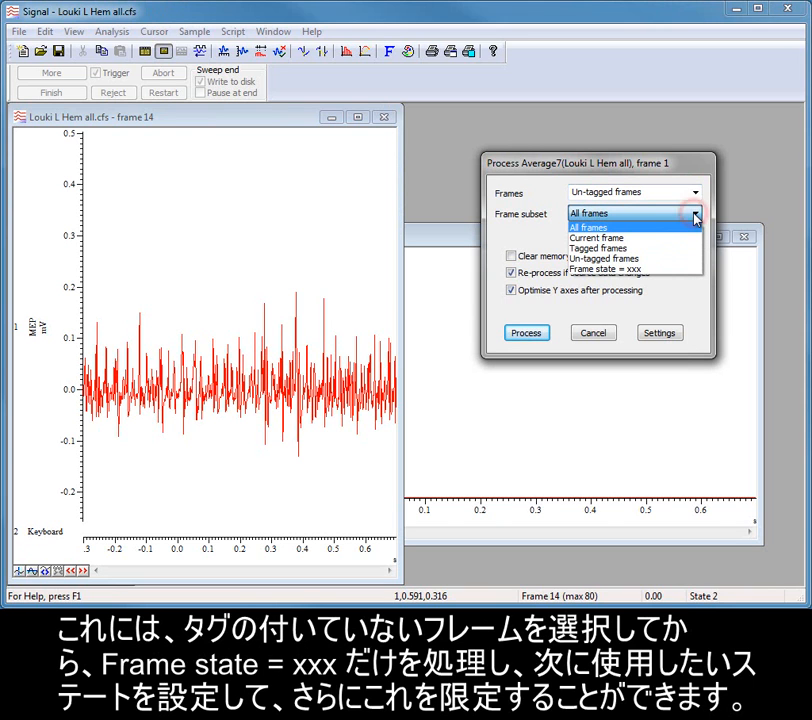
pyautogui.click(686, 272)
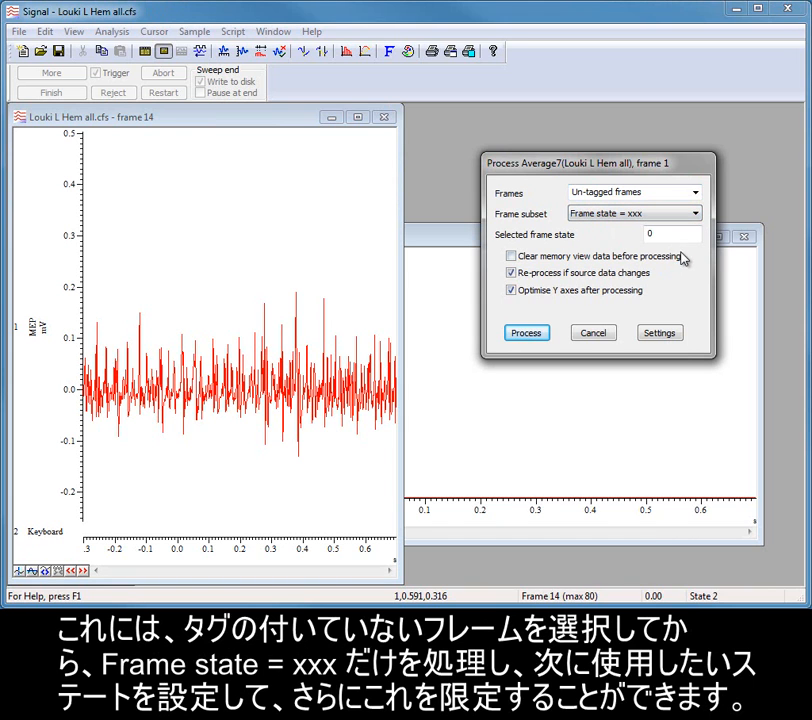
pyautogui.click(676, 236)
pyautogui.doubleClick(676, 236)
pyautogui.write('1')
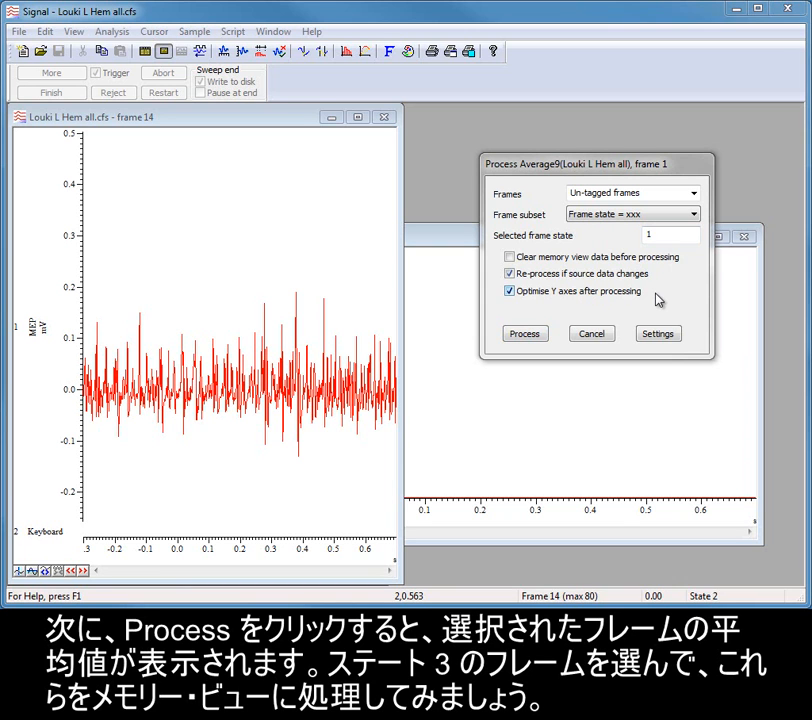
# Step: Set the selected frame state to 3 and process those frames into the average memory view
pyautogui.doubleClick(660, 234)
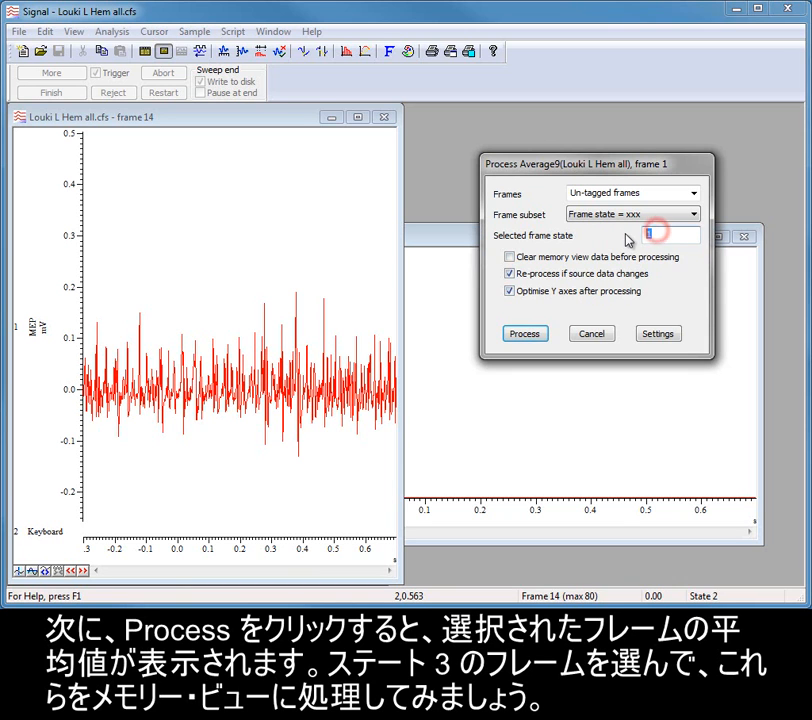
pyautogui.write('3')
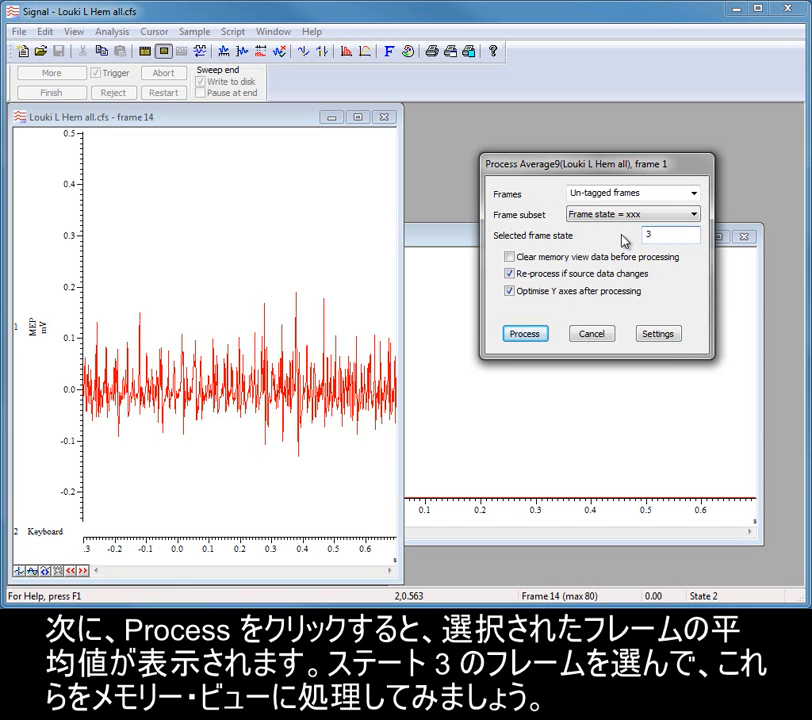
pyautogui.click(524, 336)
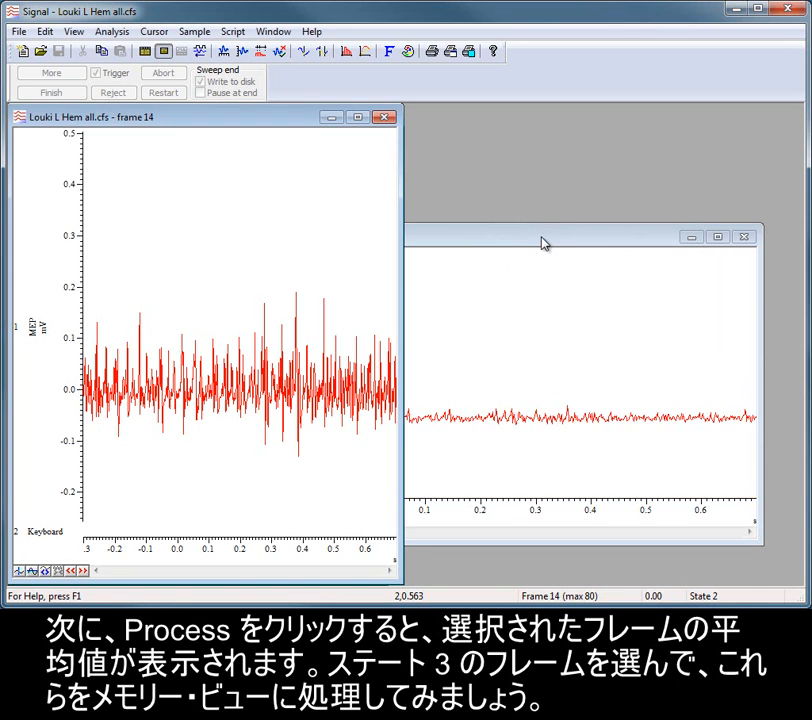
# Step: Bring the average view to the front, then move and shrink it to fit beside the upper part of the source data view
pyautogui.click(540, 239)
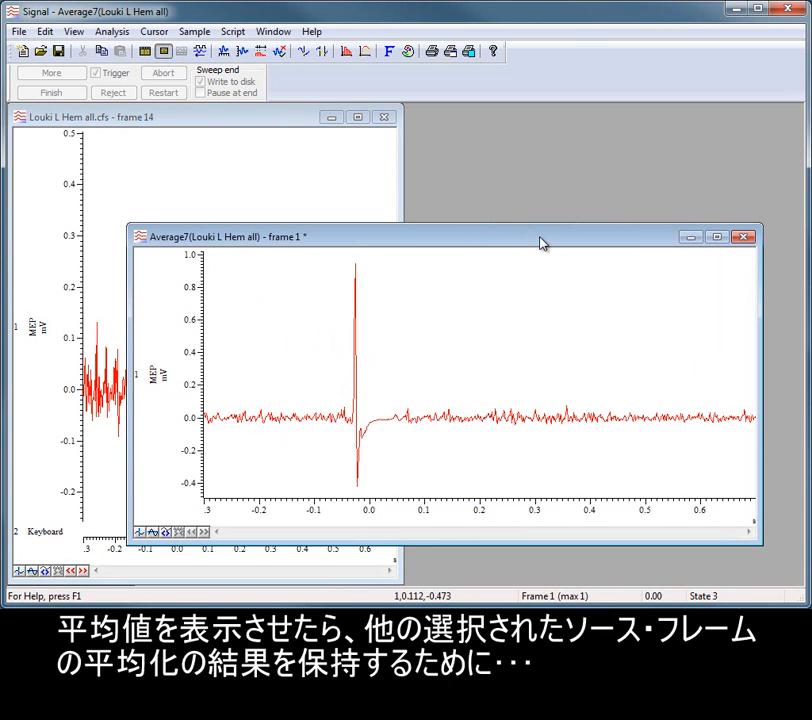
pyautogui.moveTo(541, 243); pyautogui.dragTo(582, 125)
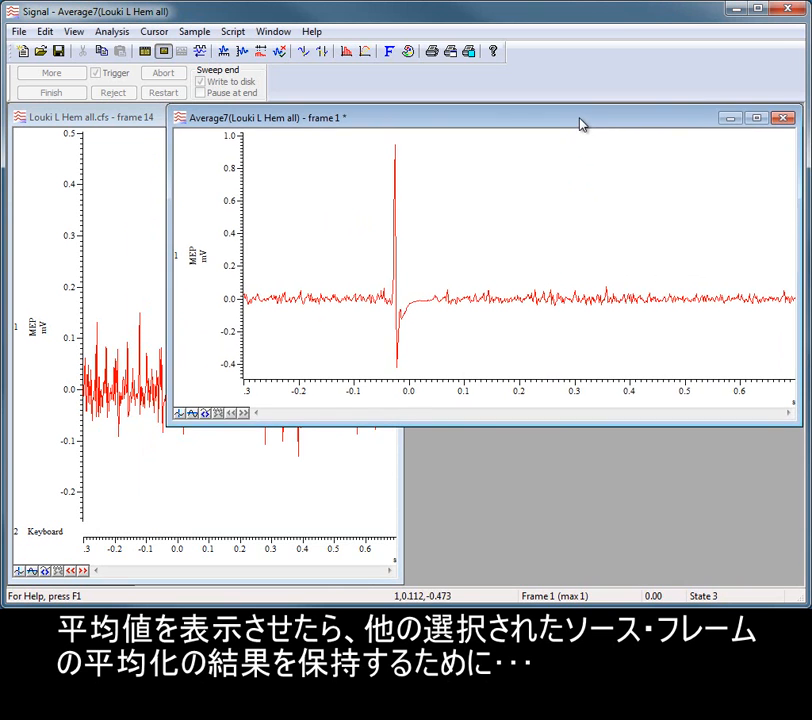
pyautogui.moveTo(168, 425); pyautogui.dragTo(406, 350)
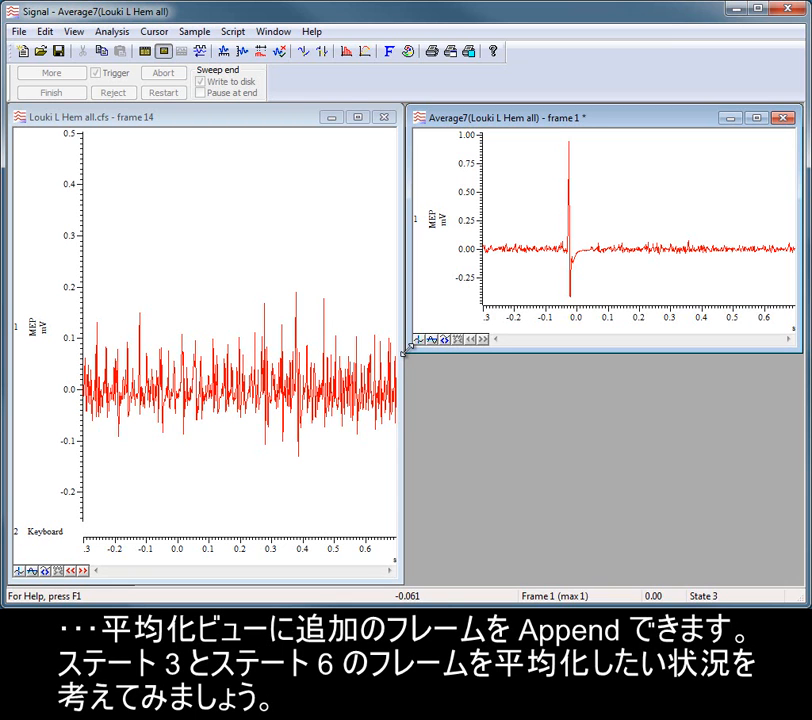
# Step: Append an average frame to the average view and process it from un-tagged frames with frame state 6
pyautogui.click(112, 32)
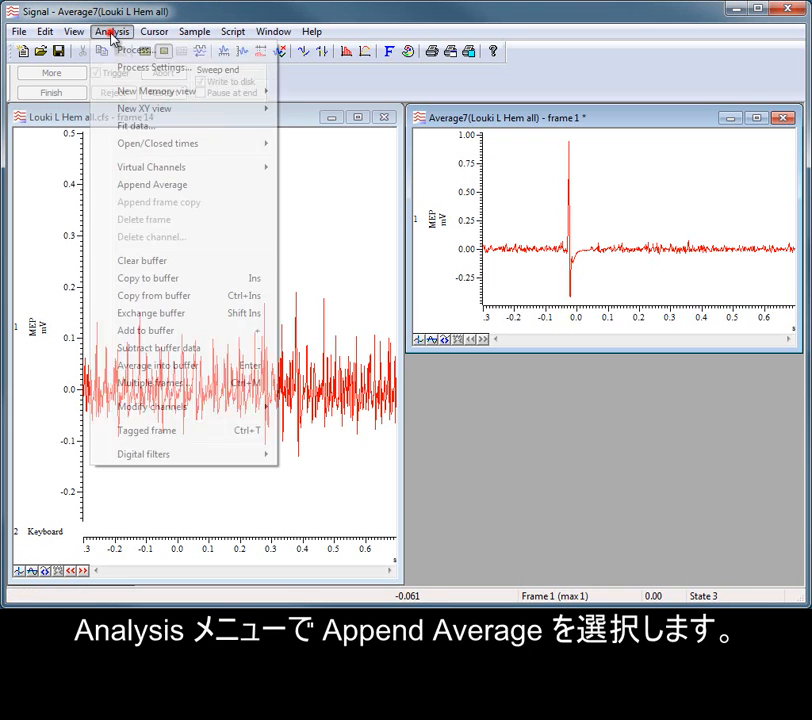
pyautogui.click(185, 190)
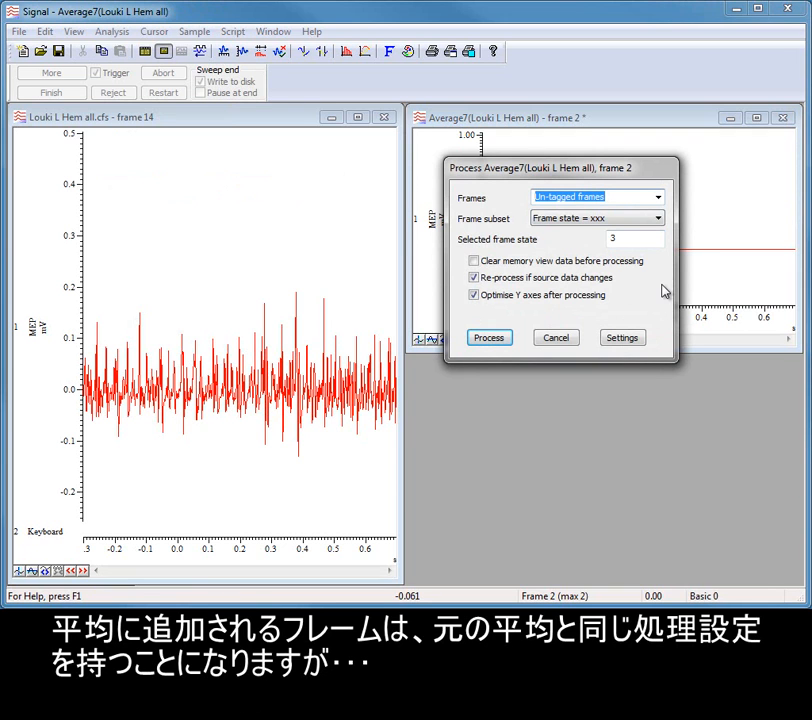
pyautogui.doubleClick(616, 238)
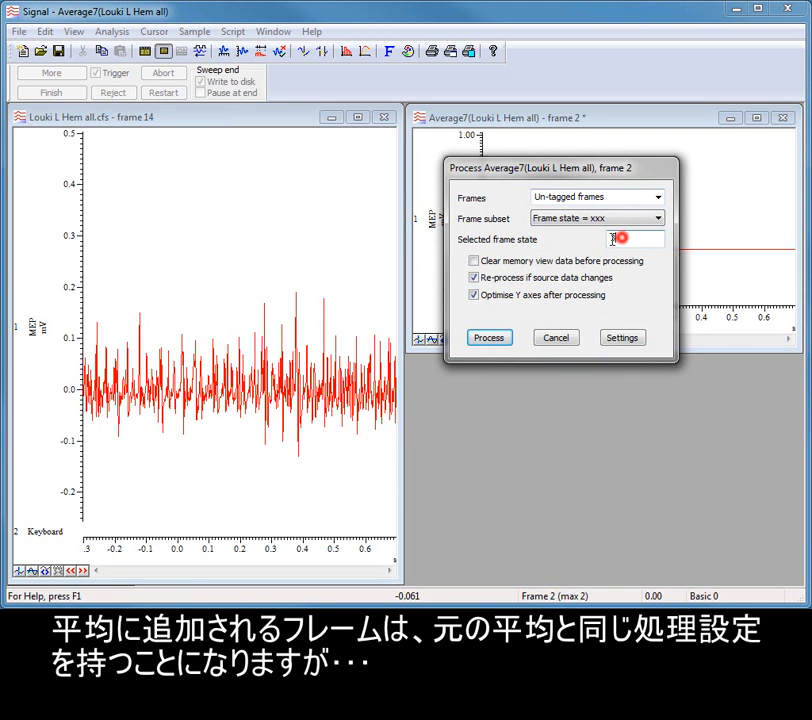
pyautogui.write('6')
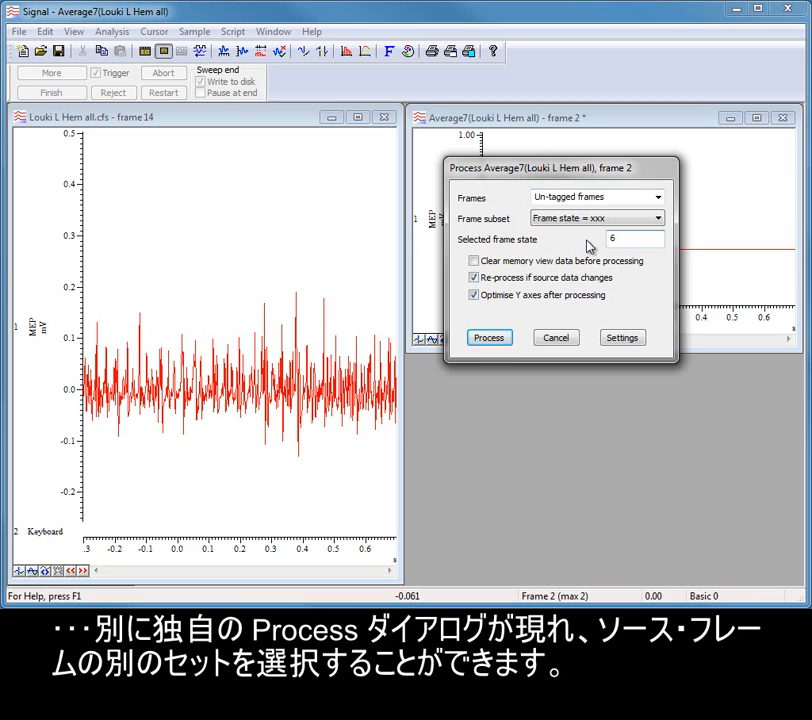
pyautogui.click(490, 339)
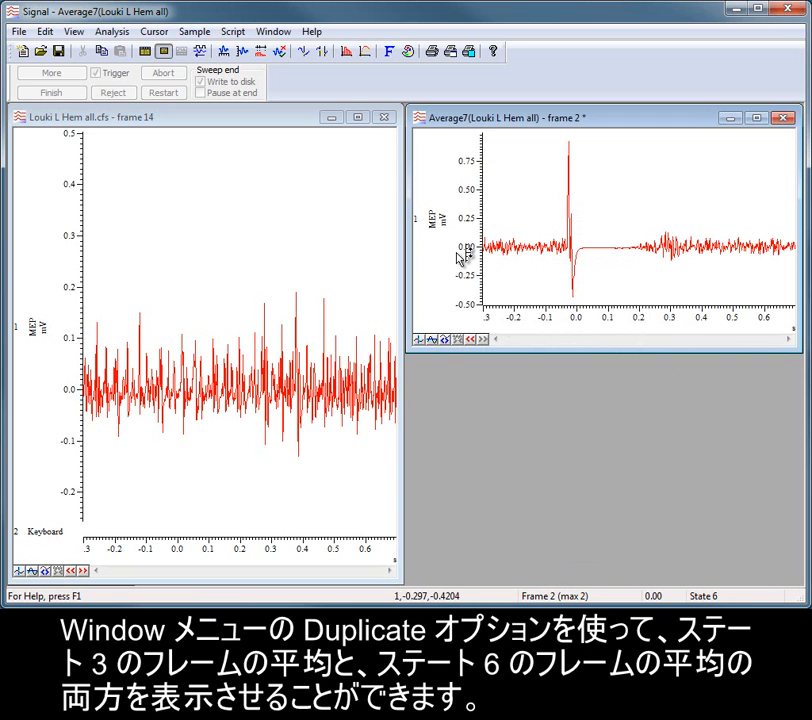
# Step: Duplicate the average view, place the copy below the original, and switch the original view to frame 1
pyautogui.click(269, 32)
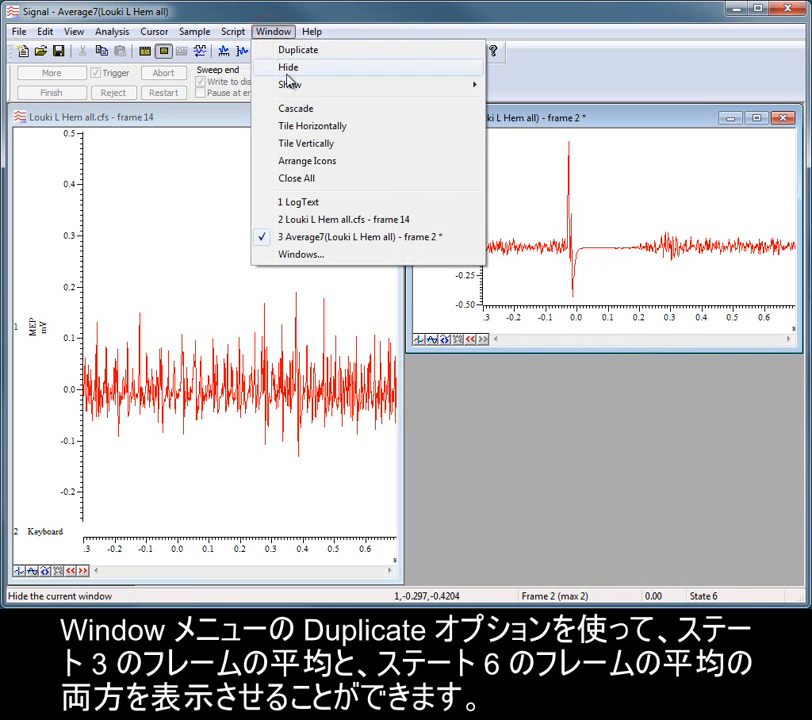
pyautogui.click(302, 52)
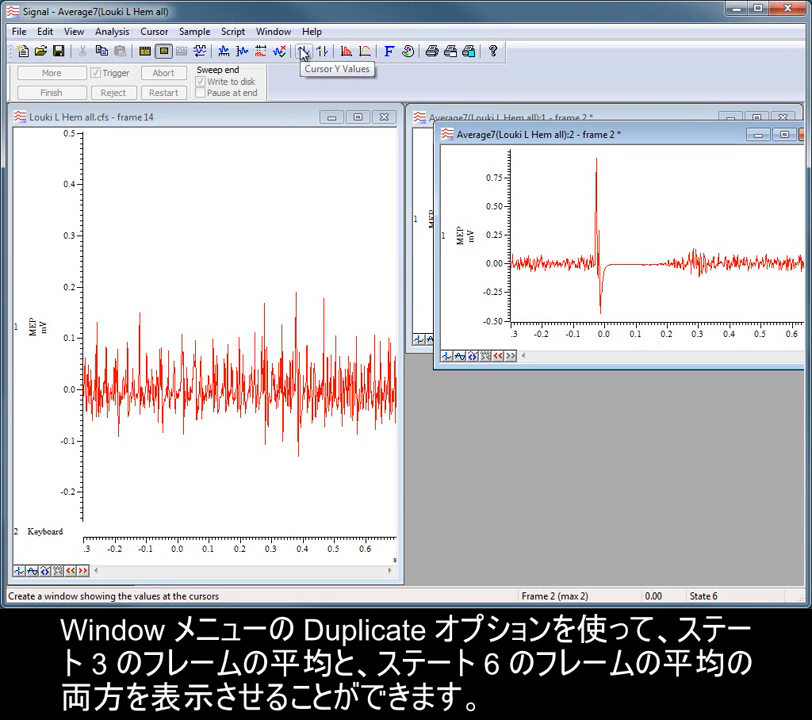
pyautogui.moveTo(548, 145); pyautogui.dragTo(520, 379)
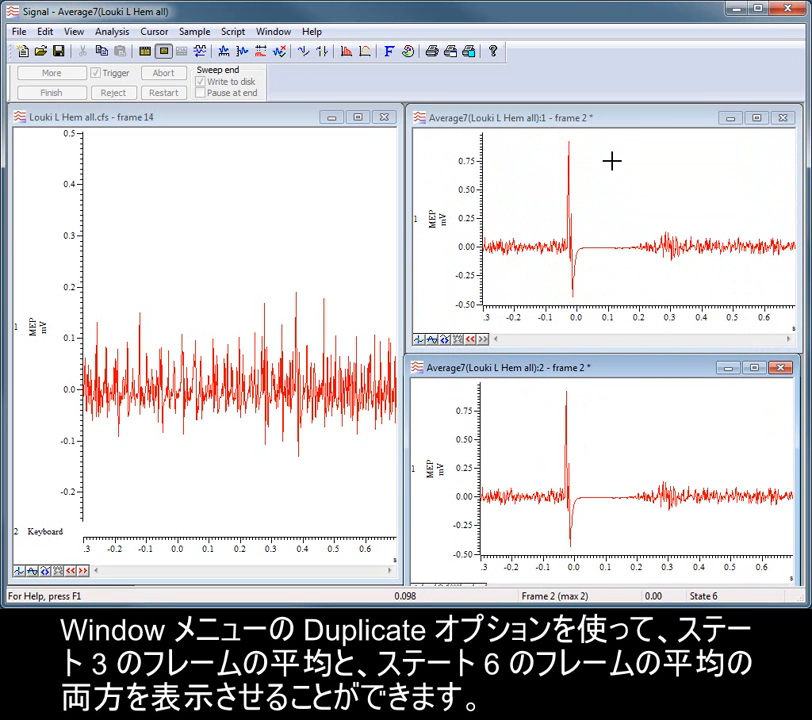
pyautogui.click(609, 123)
pyautogui.press('pageup')
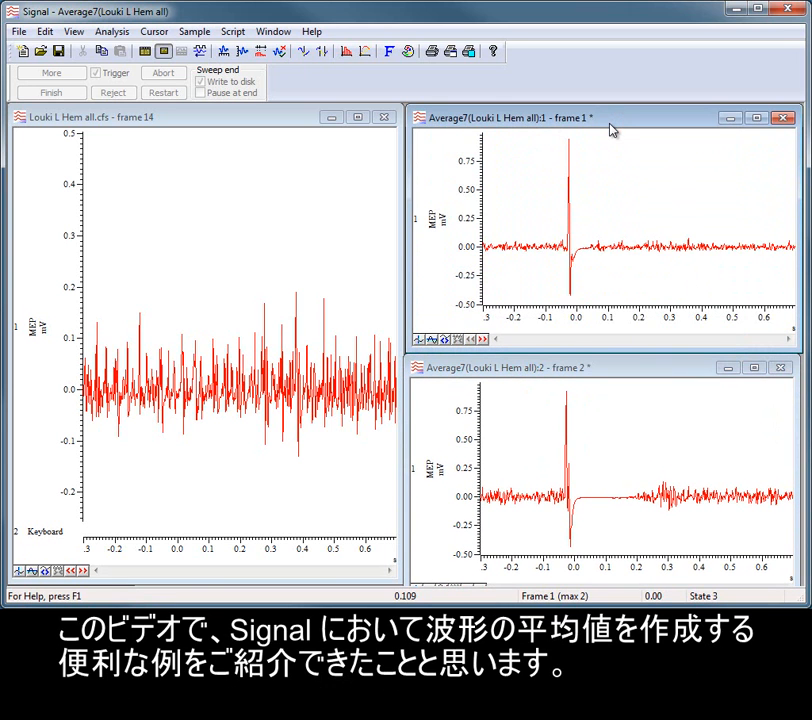